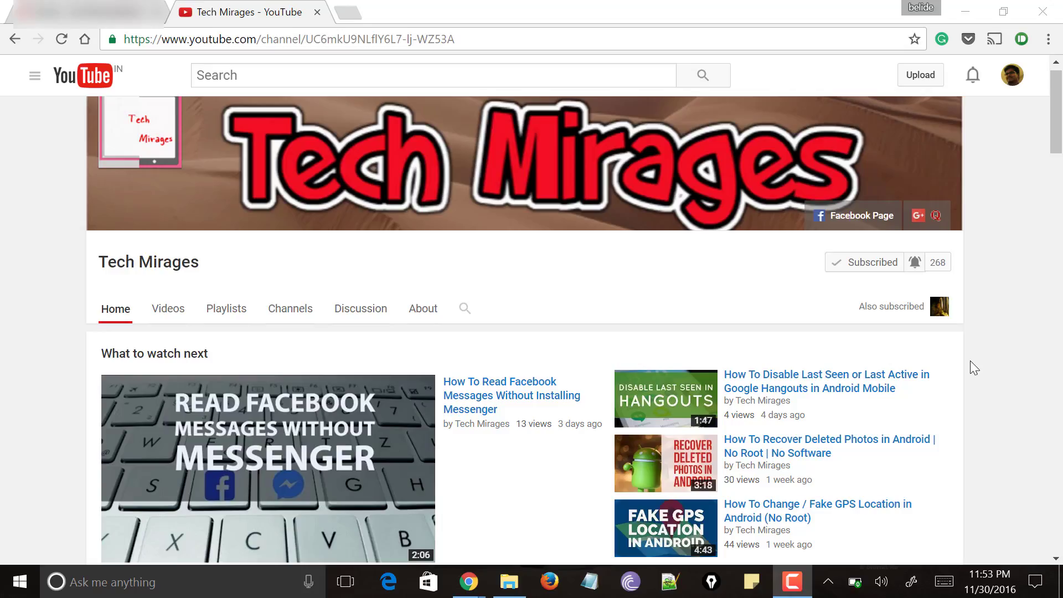
Step: Switch to the Gmail tab and open the Search Engine Watch email
scroll(969, 360, "down", 3)
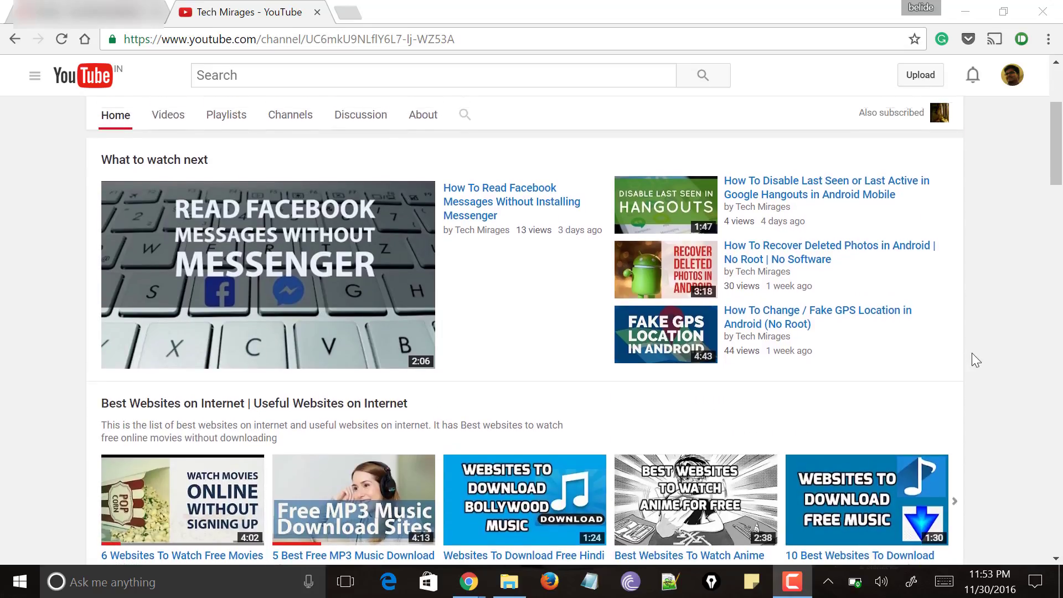
scroll(974, 359, "up", 3)
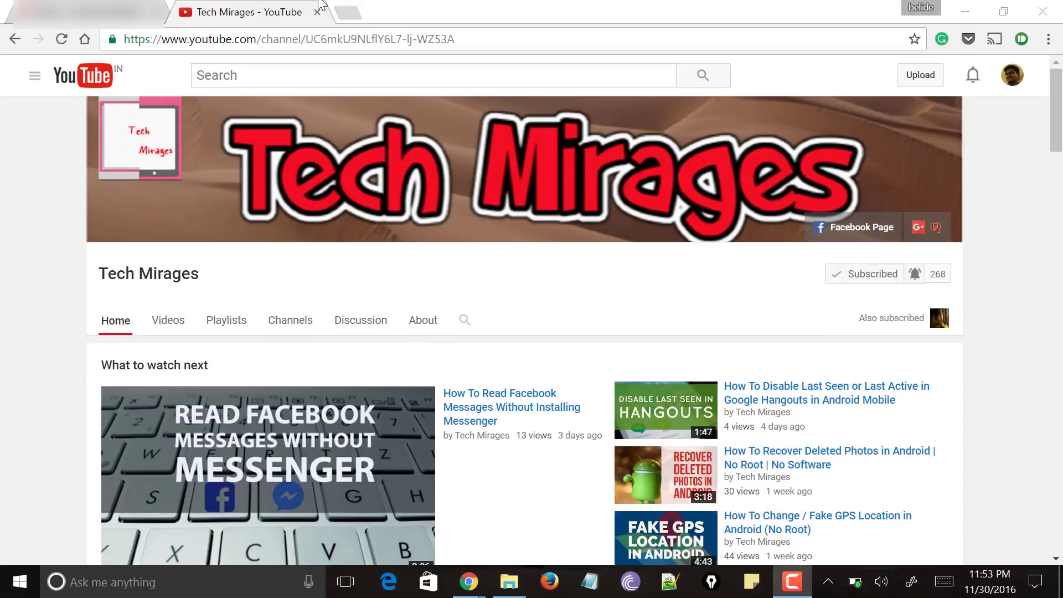
key("ctrl+shift+Tab")
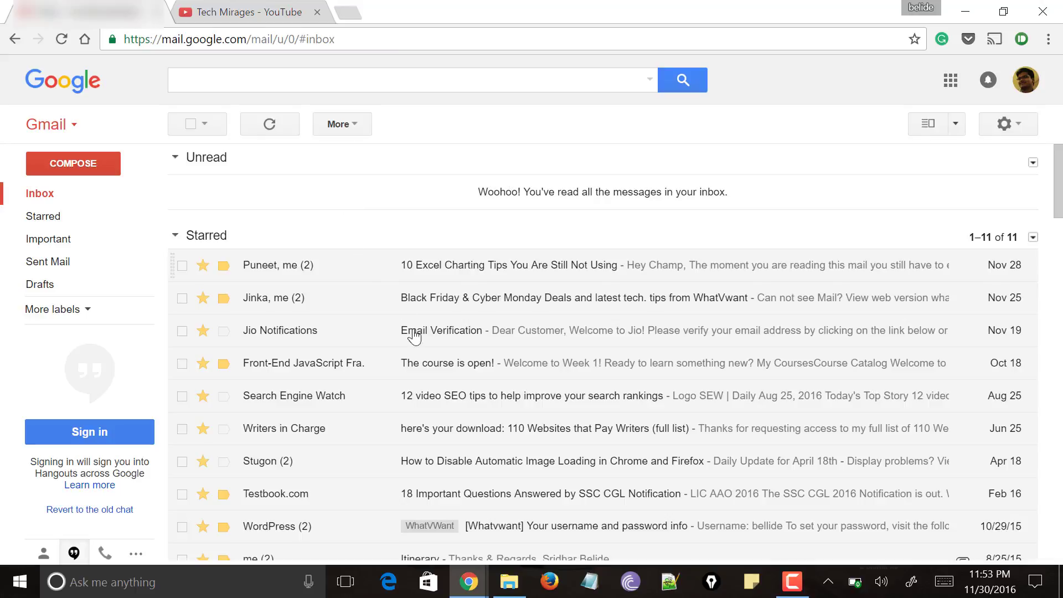
left_click(326, 396)
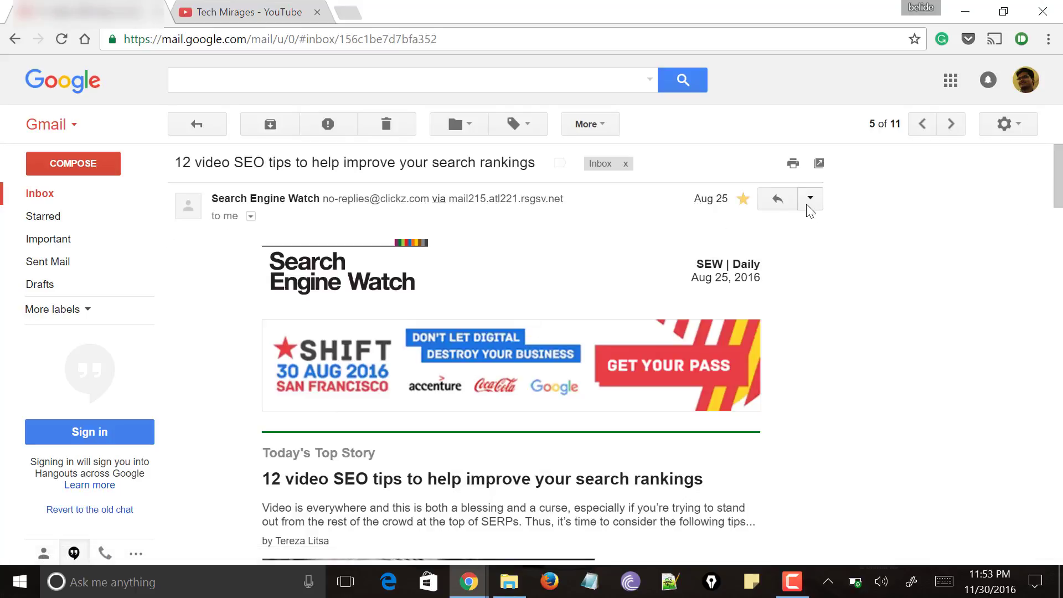
Step: Check the email's Forward option, return to the inbox, and open a new browser tab
left_click(808, 206)
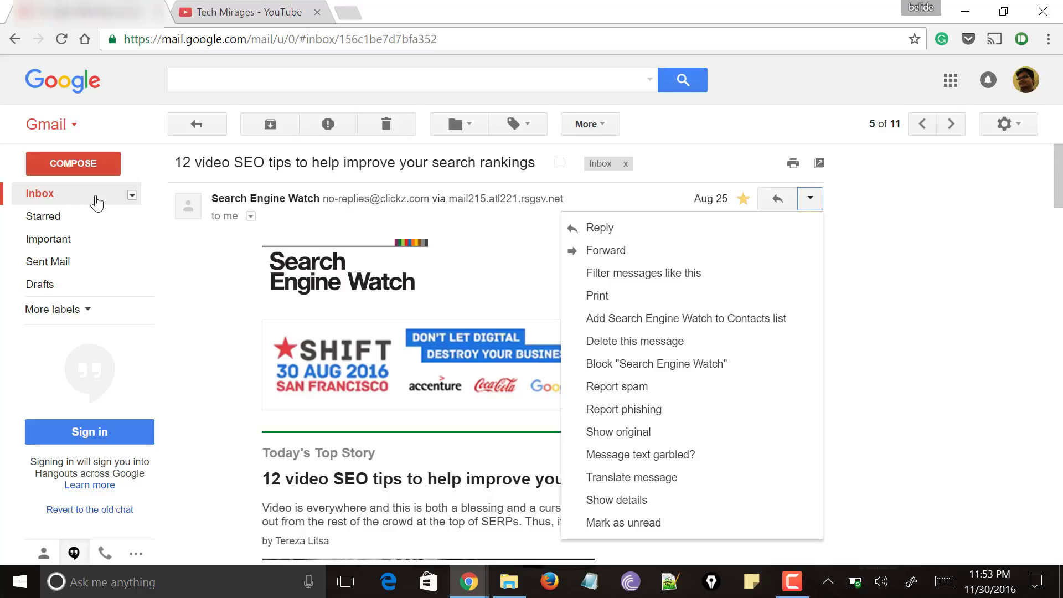
left_click(96, 202)
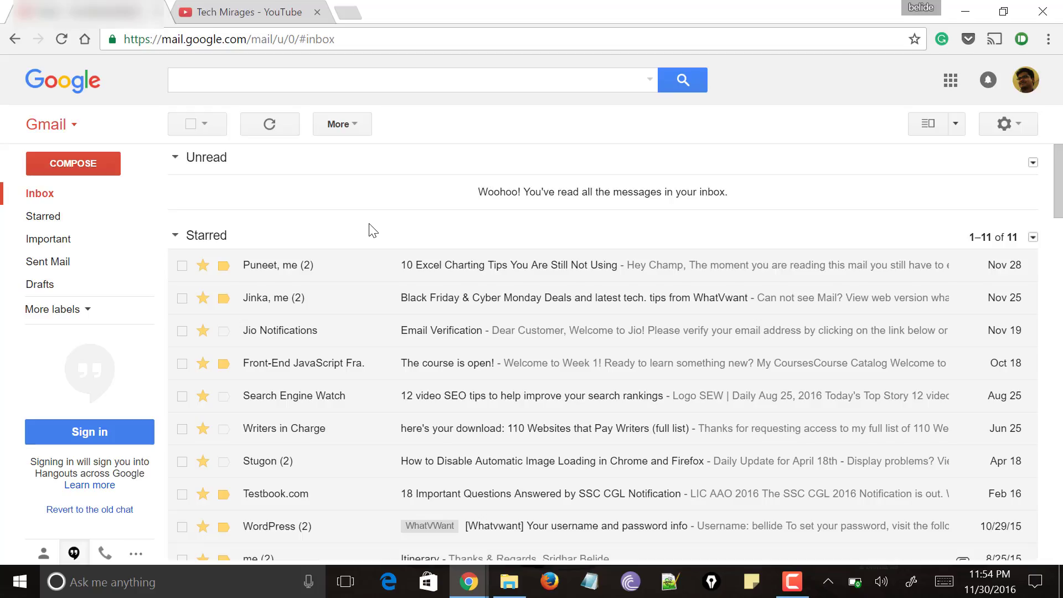
left_click(347, 14)
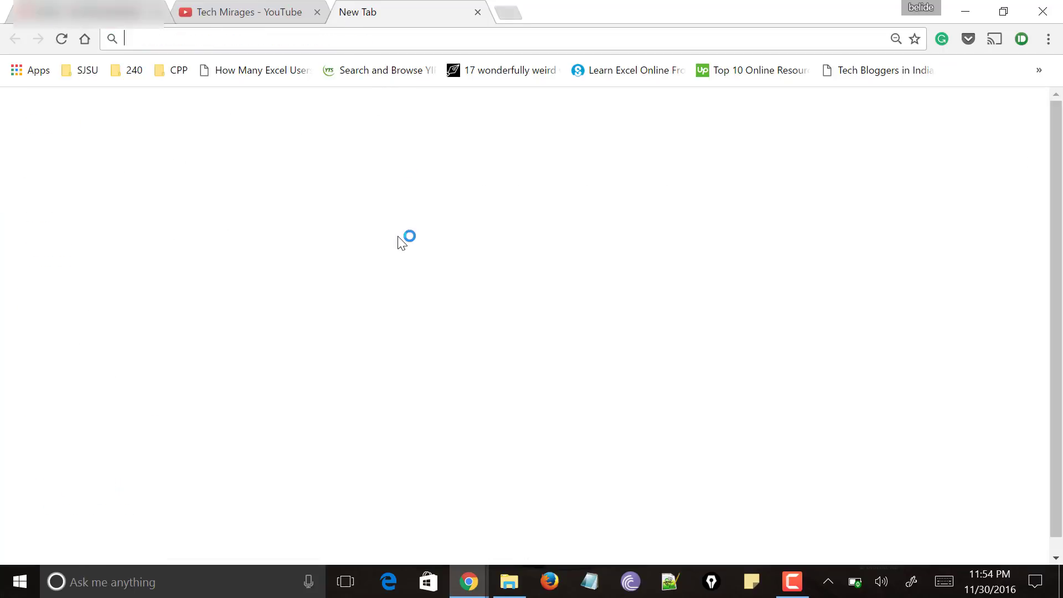
Step: Search Google for 'google extensions' and open the Chrome Web Store Extensions page
type("multi forward gmail extension")
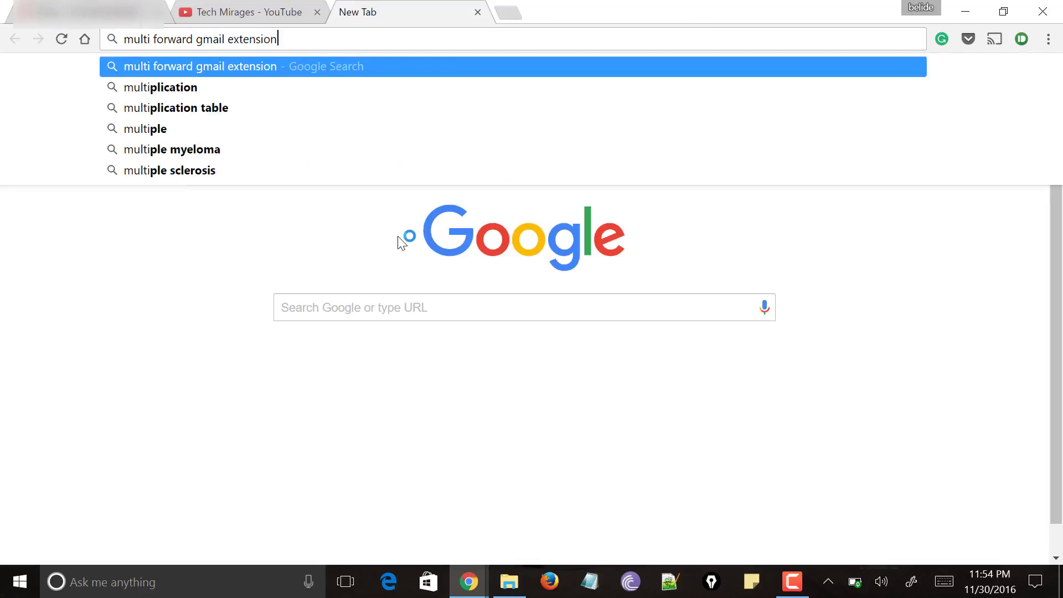
key("ctrl+a")
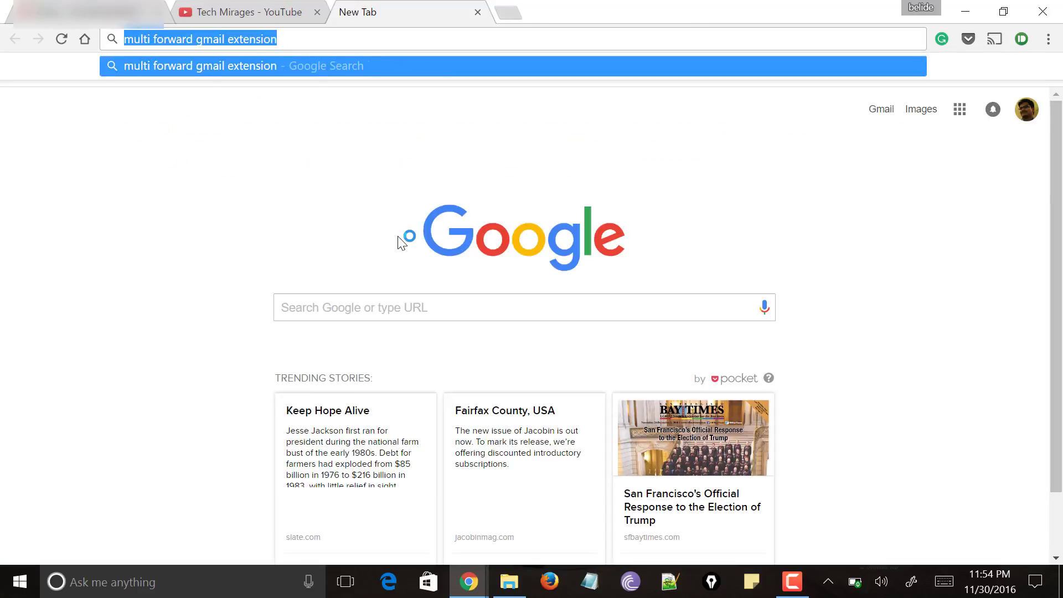
type("google ")
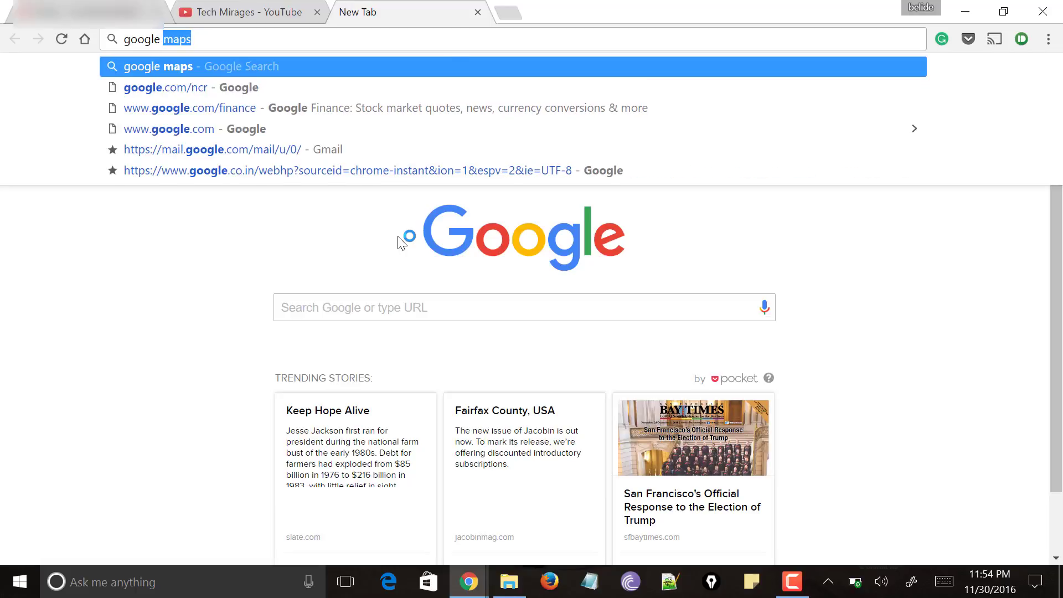
type("extensions")
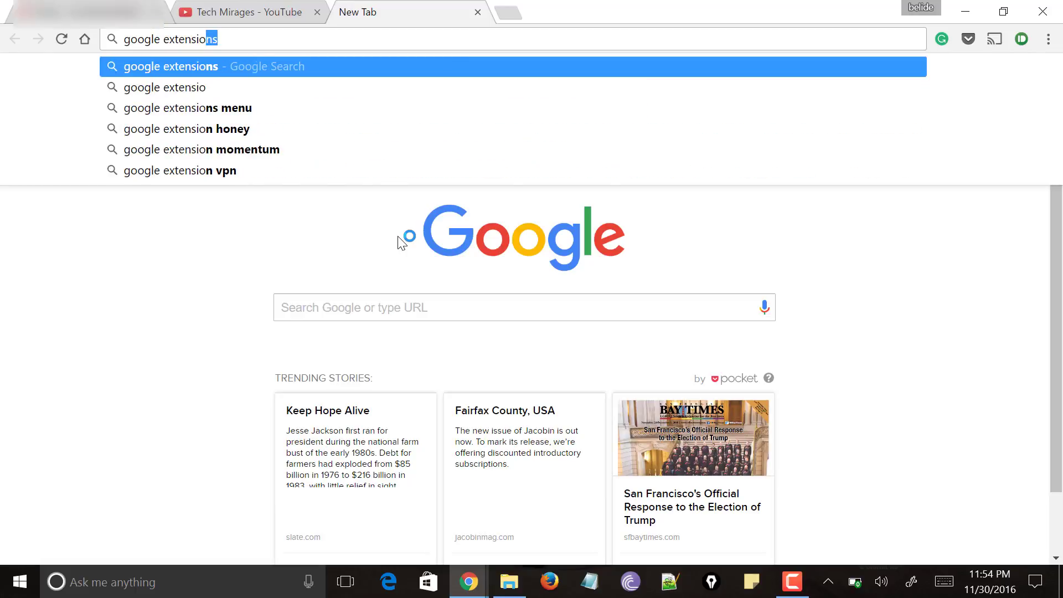
key("Return")
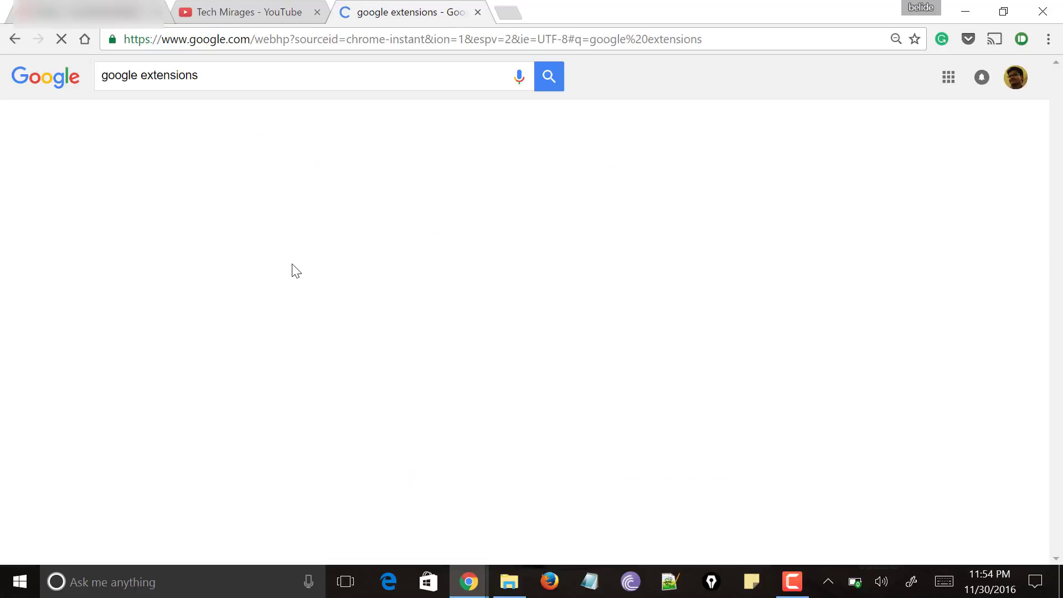
left_click(182, 416)
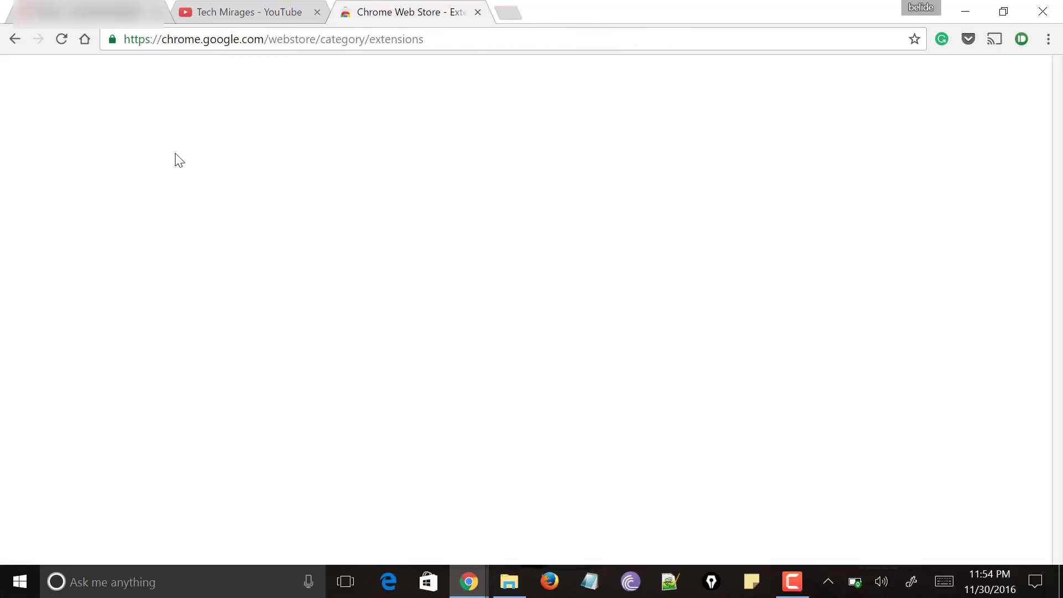
Step: Find 'multi forward for gmail' in the store, add it to Chrome, and return to Gmail
type("multi forward for gmail")
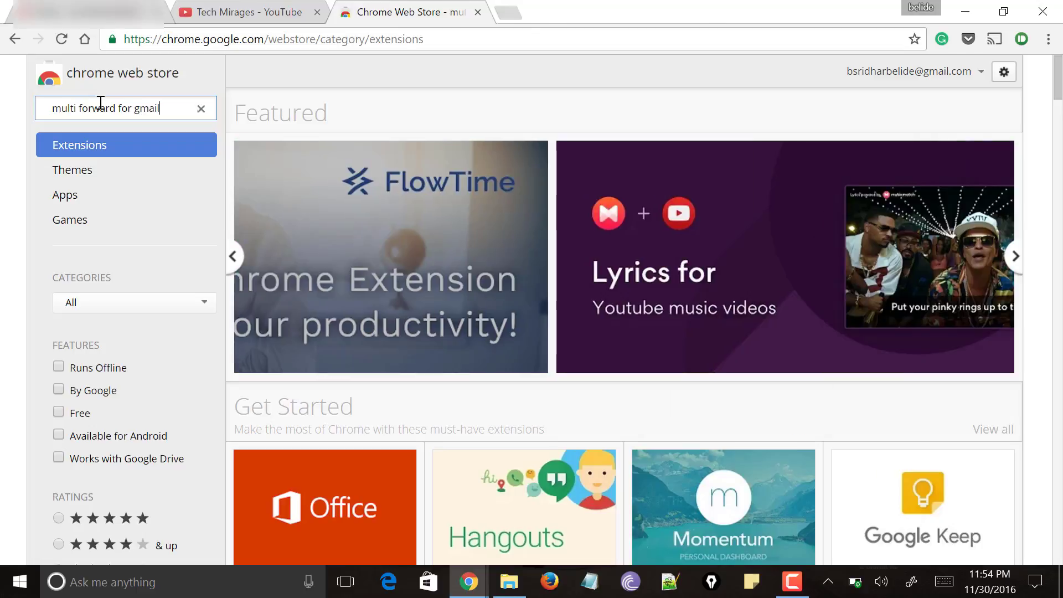
key("Return")
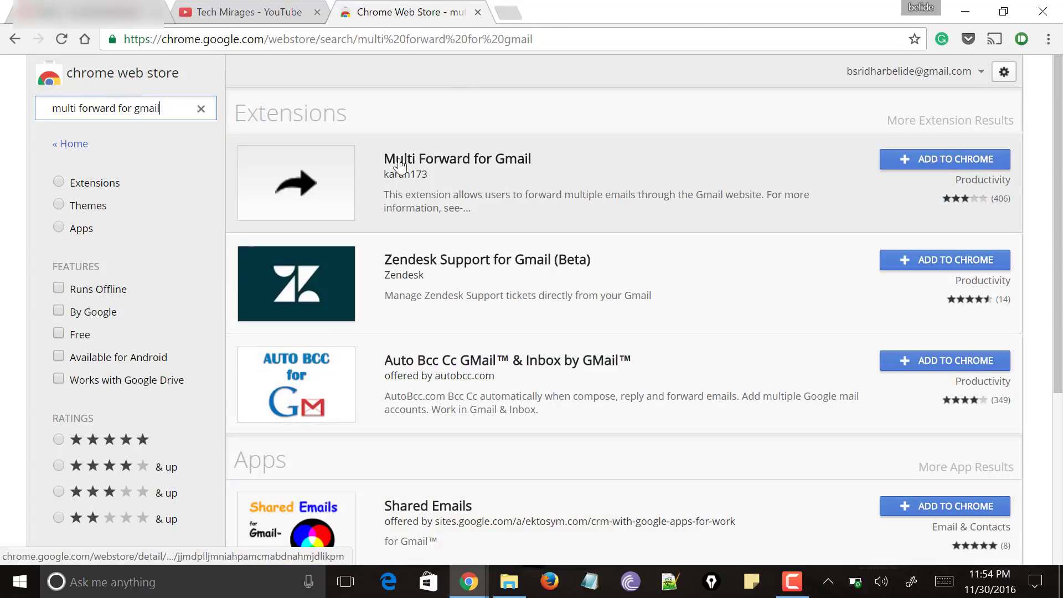
left_click(953, 160)
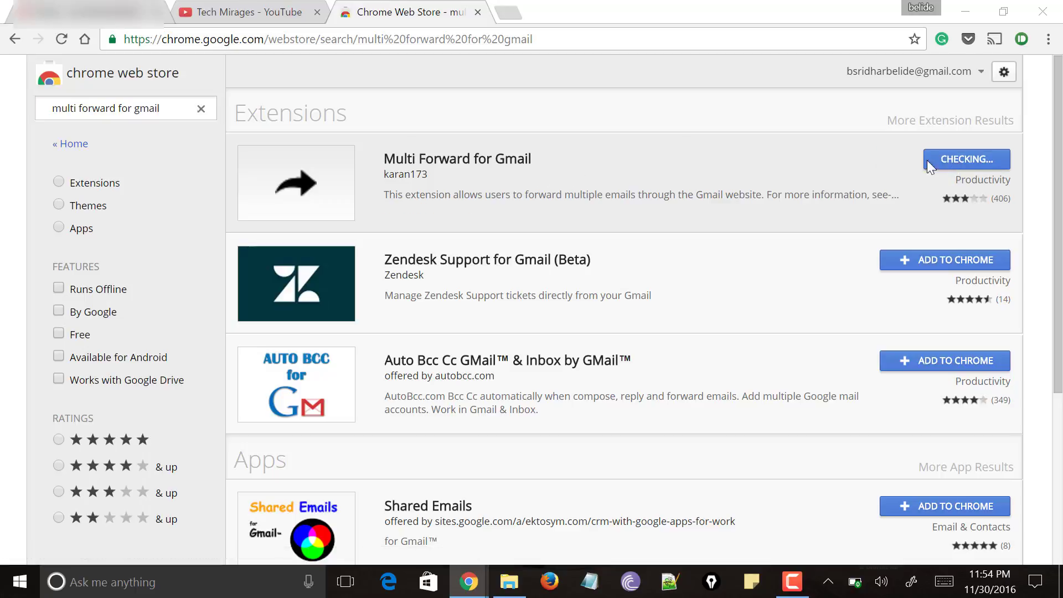
left_click(552, 201)
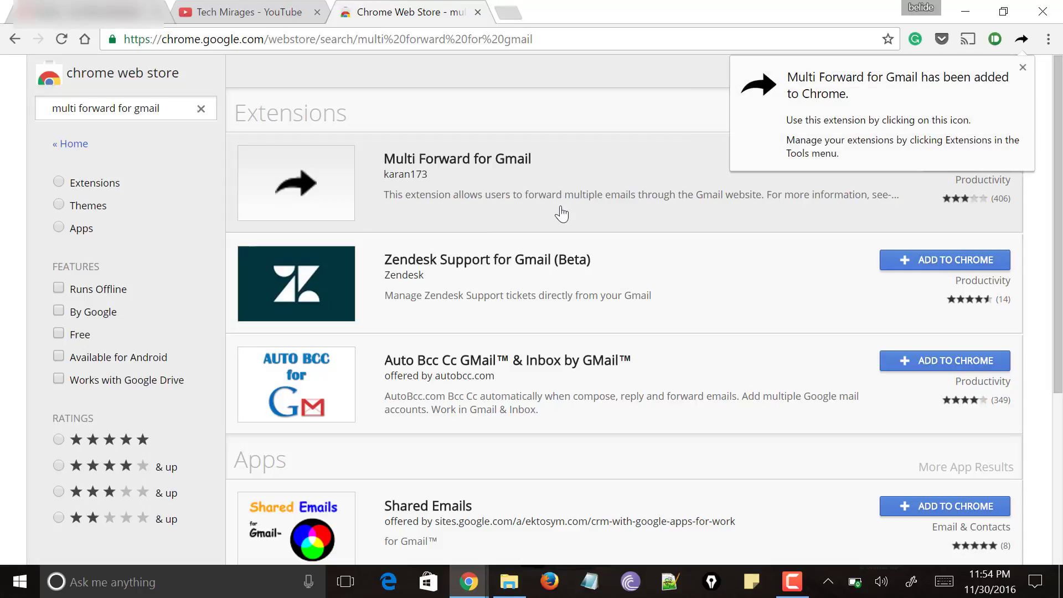
left_click(1021, 39)
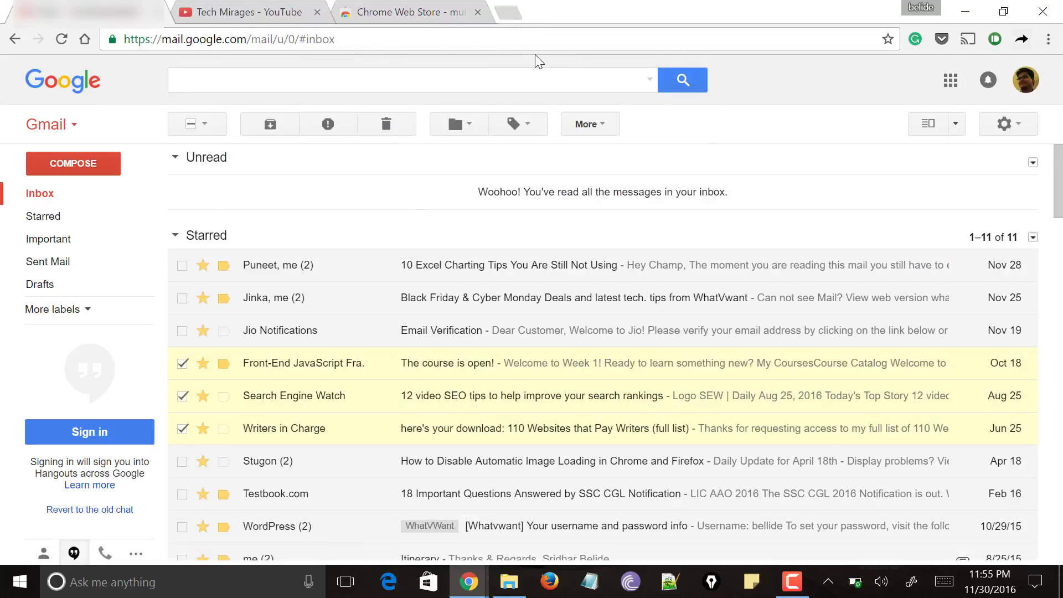
Step: Reload Gmail, check the Front-End JavaScript, Search Engine Watch and Writers in Charge emails, then Multi Forward them
left_click(443, 48)
key("Return")
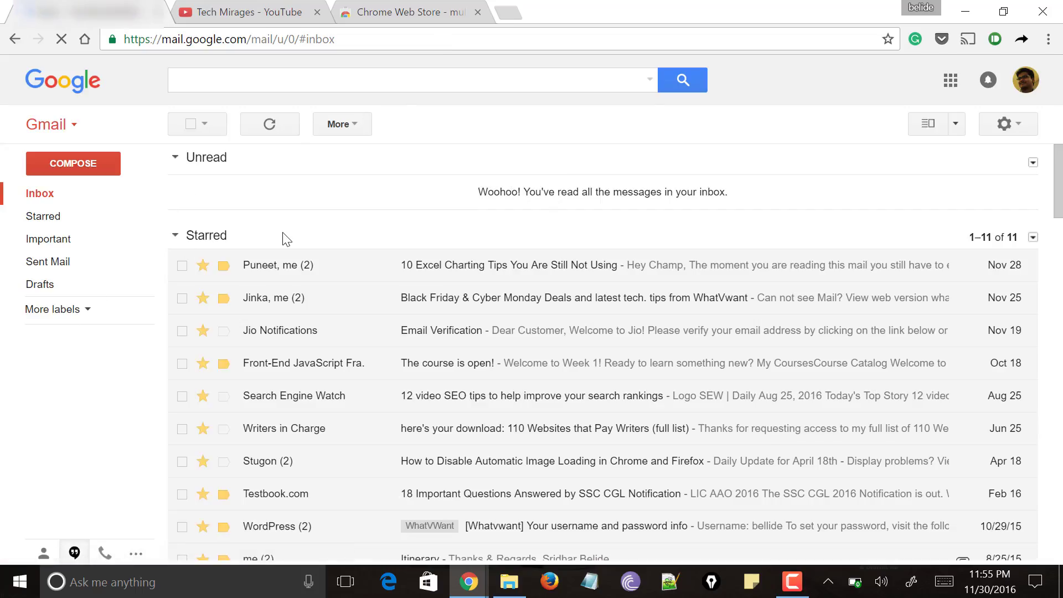
left_click(182, 364)
left_click(183, 396)
left_click(183, 430)
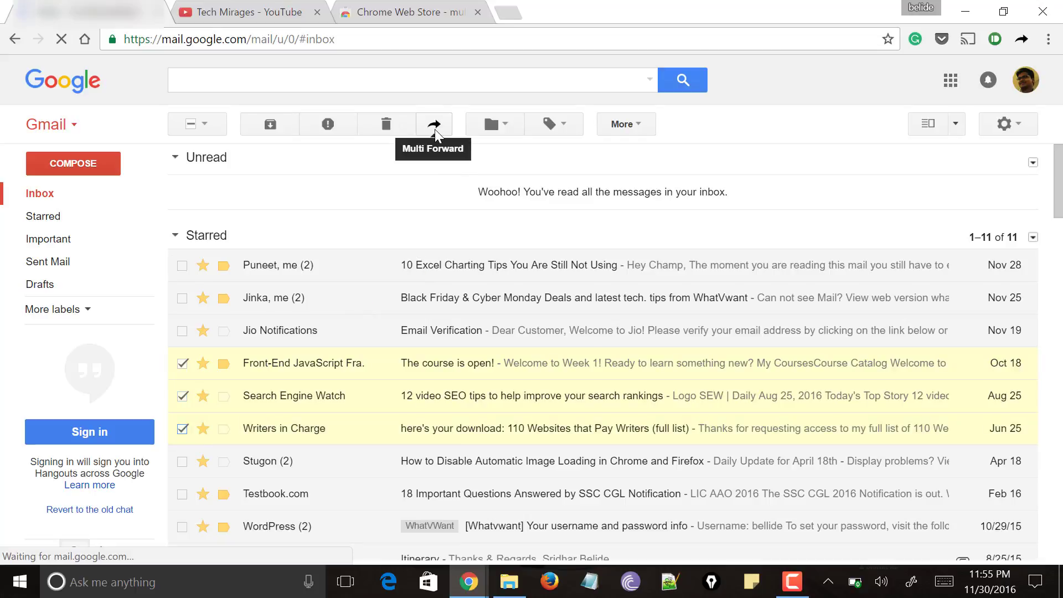
left_click(435, 133)
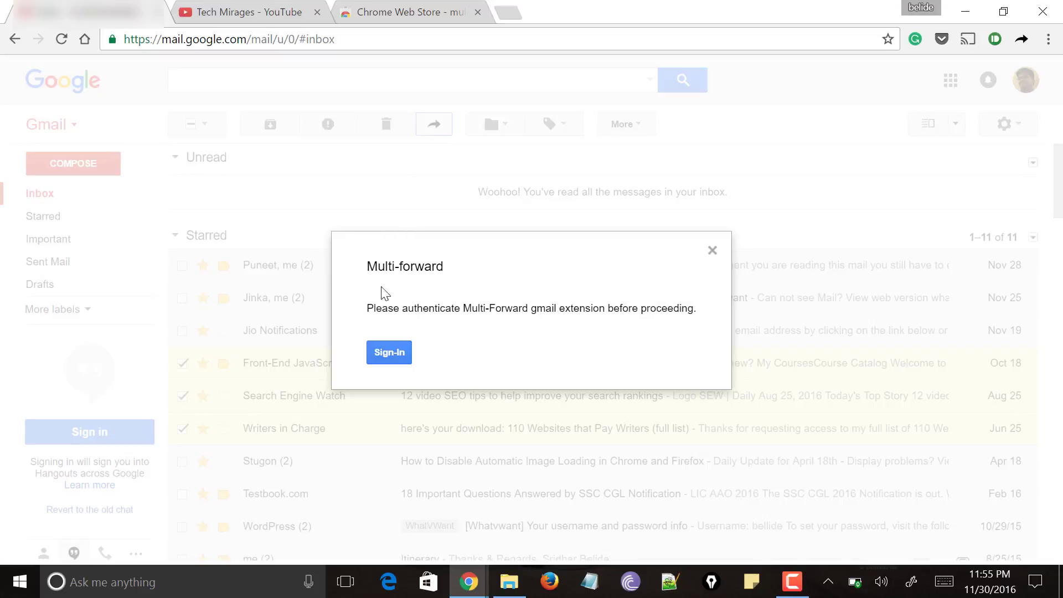
Step: Sign in from the Multi-forward dialog and allow the extension access to the mail account
left_click(395, 351)
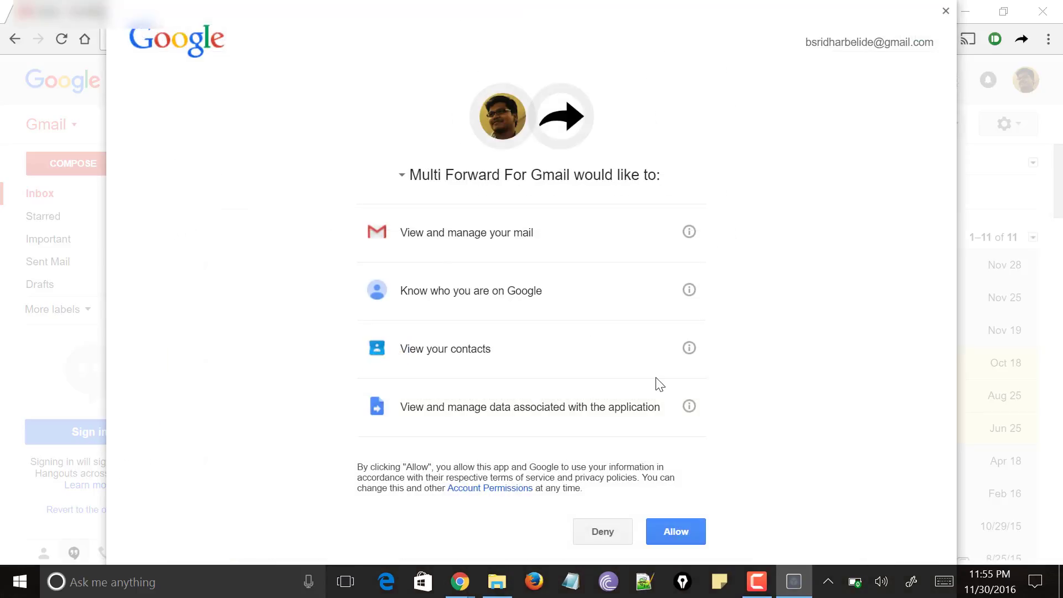
left_click(679, 532)
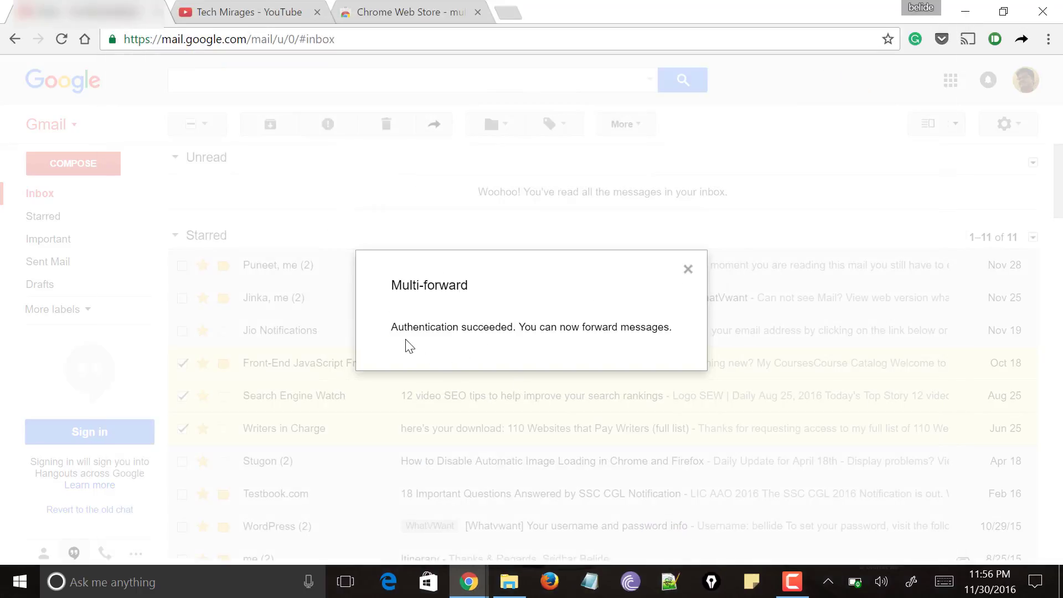
Step: Multi-forward the three checked emails to the recipient's Gmail address and close the confirmation
left_click(688, 271)
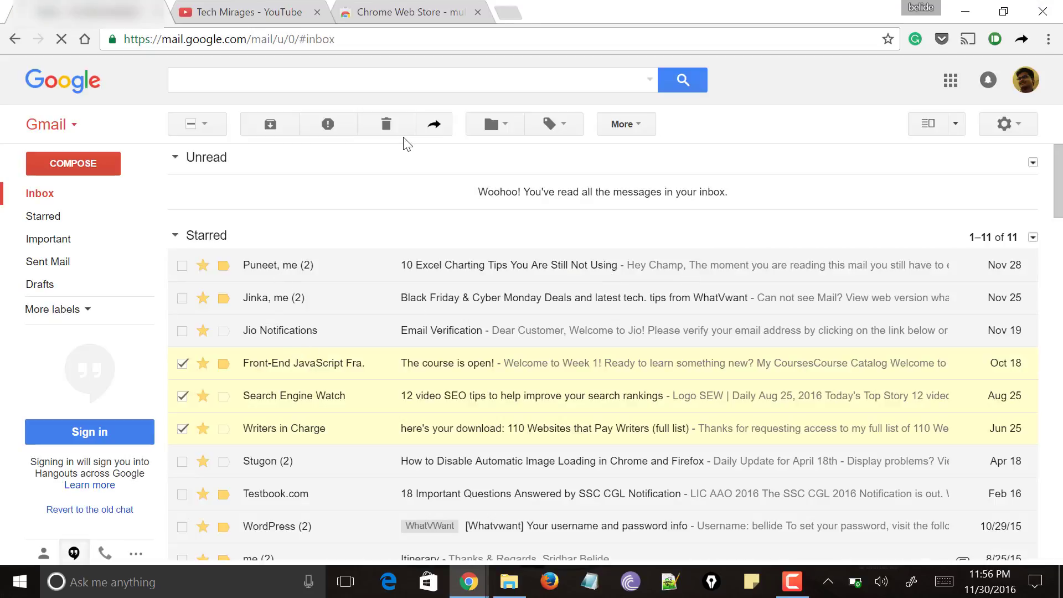
left_click(436, 125)
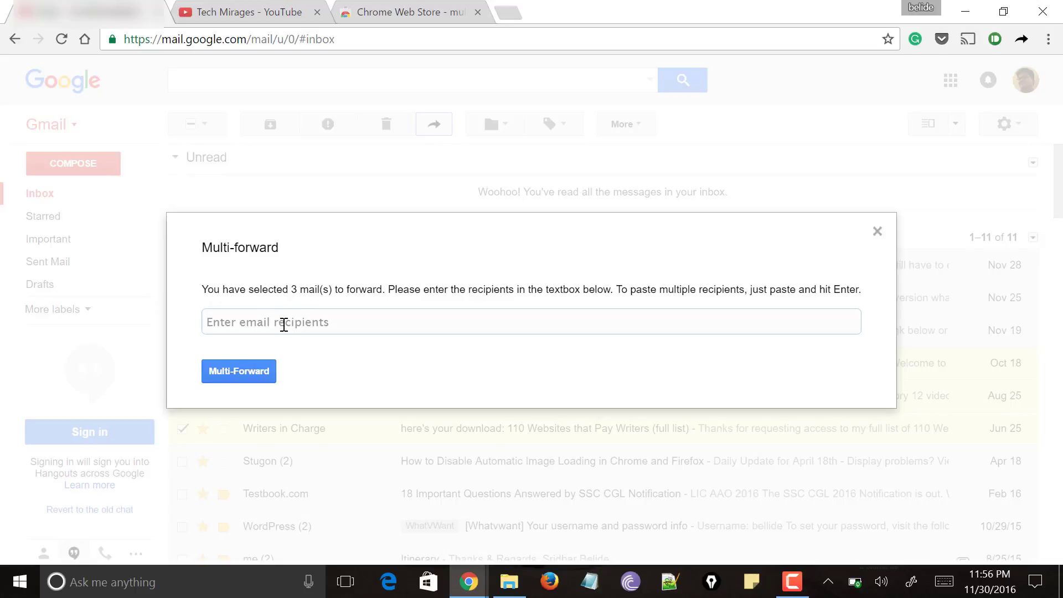
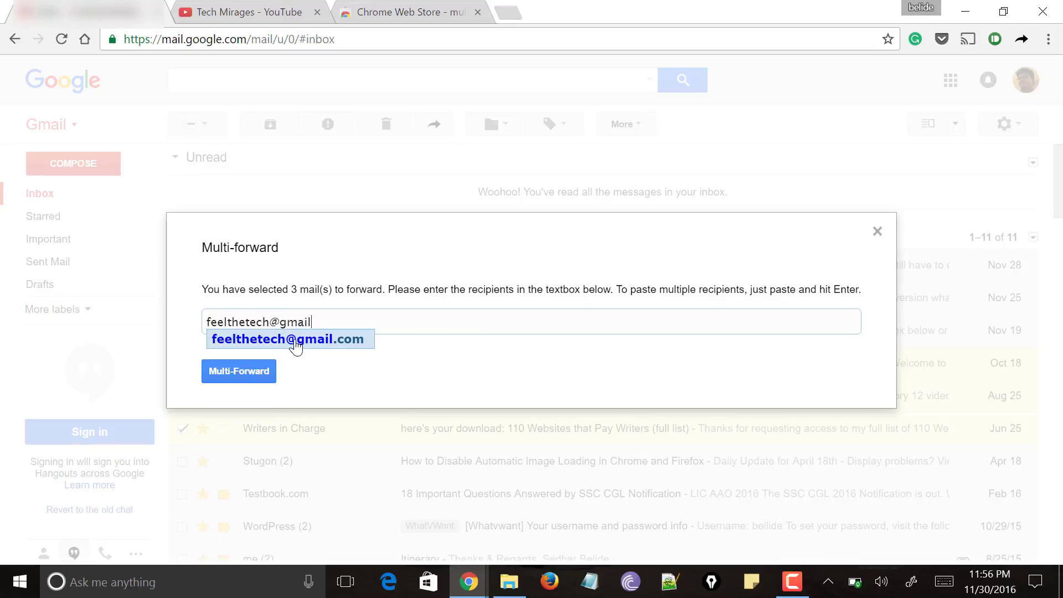
left_click(296, 340)
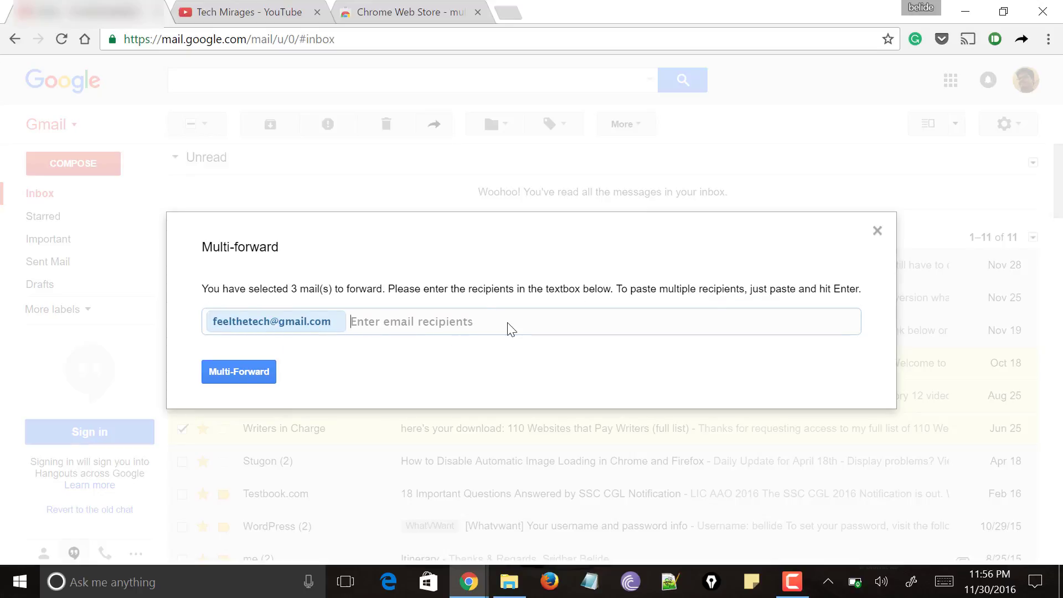
left_click(239, 372)
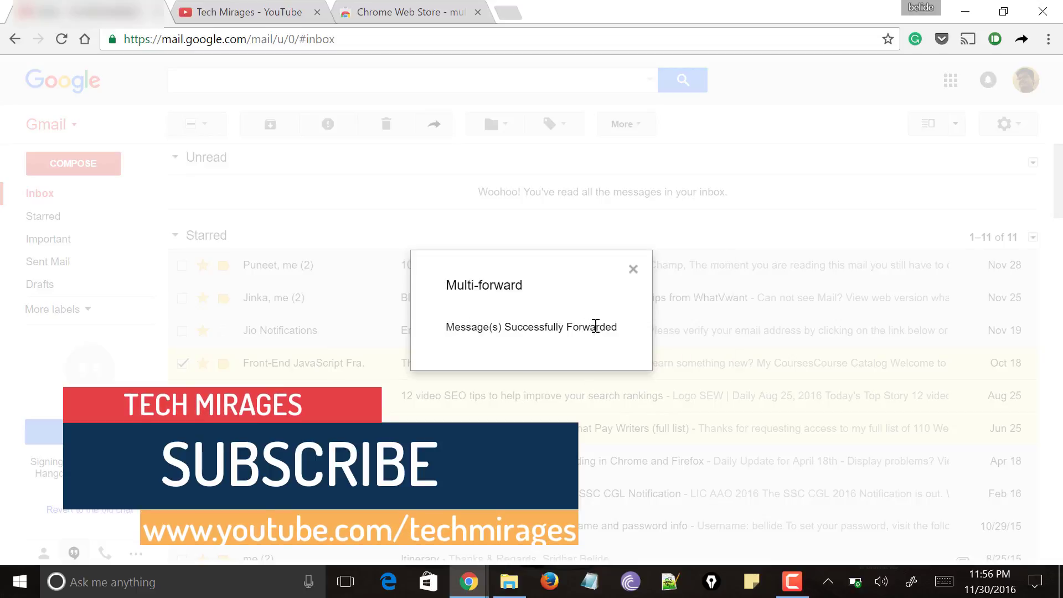
left_click_drag(445, 328, 619, 323)
left_click(636, 276)
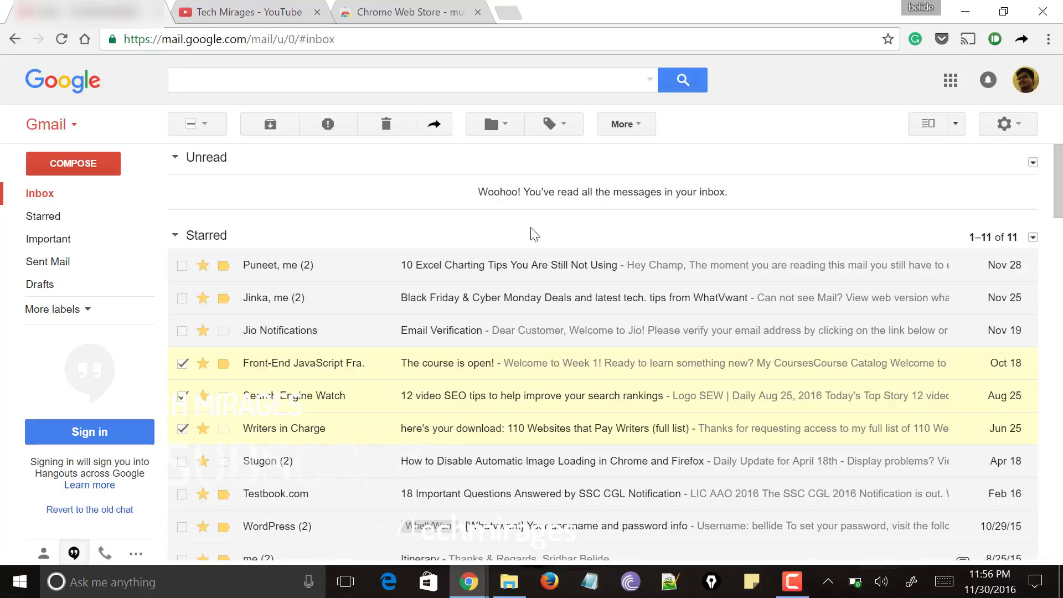
Step: Open a private window and load the Gmail site
key("ctrl+shift+n")
type("gmail")
key("Return")
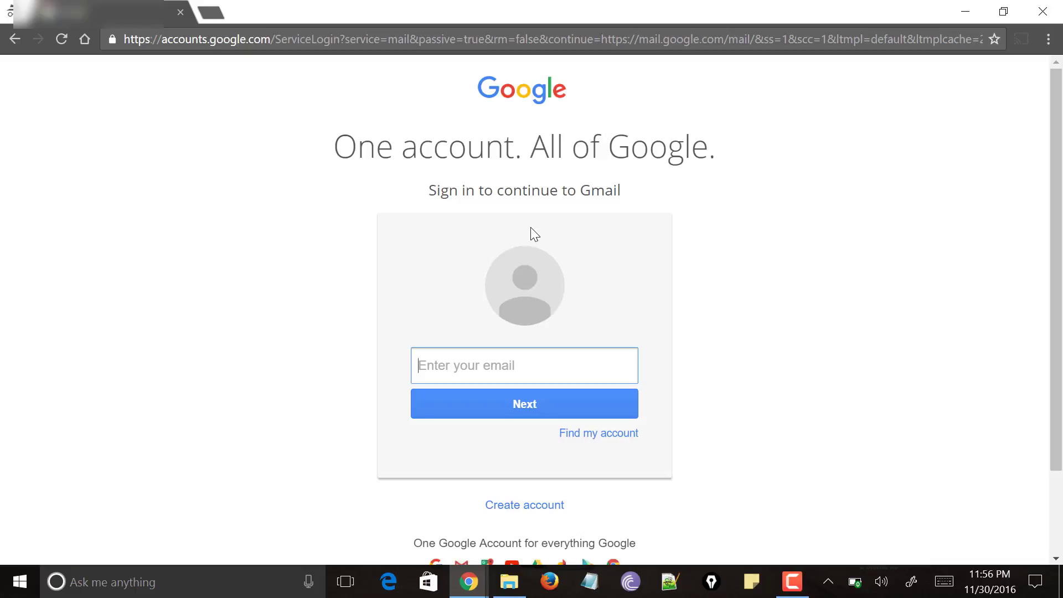
Step: Sign in with the recipient account's email and password, then switch back to the original window
type("m")
key("BackSpace")
type("feel")
key("Down")
key("Return")
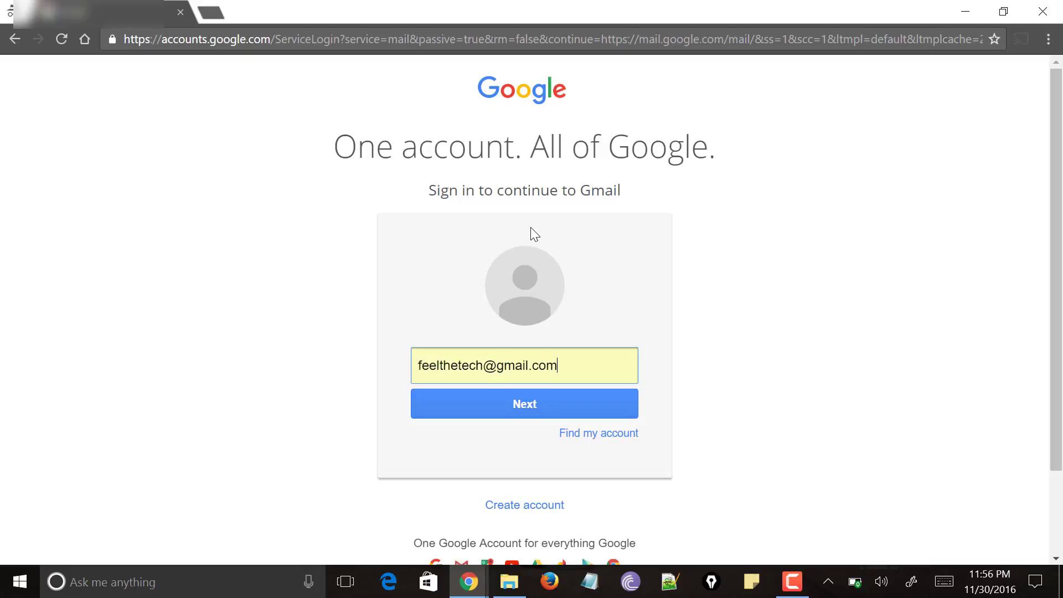
key("Return")
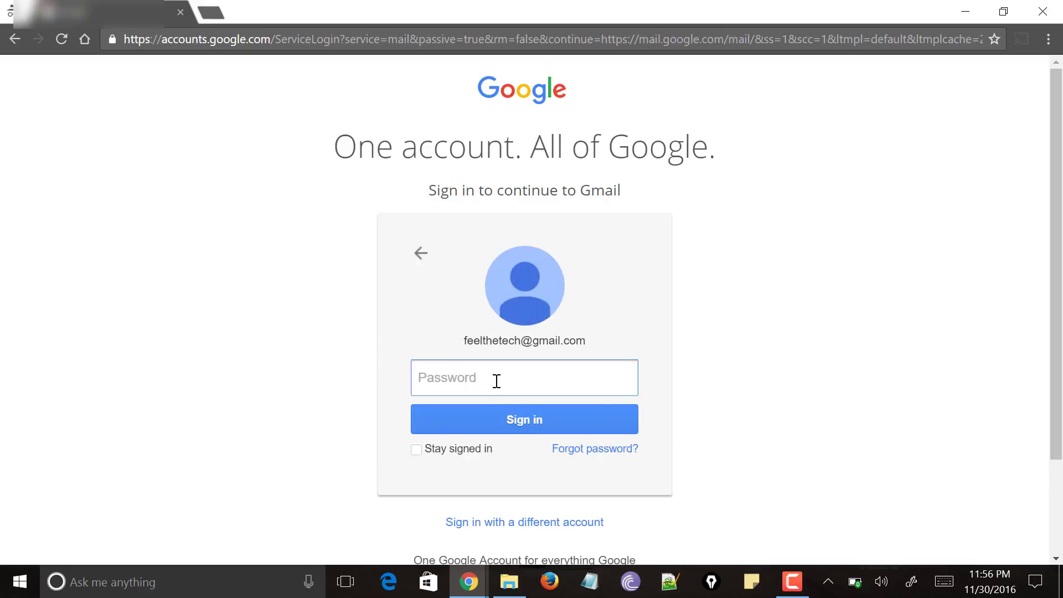
type("•")
key("Return")
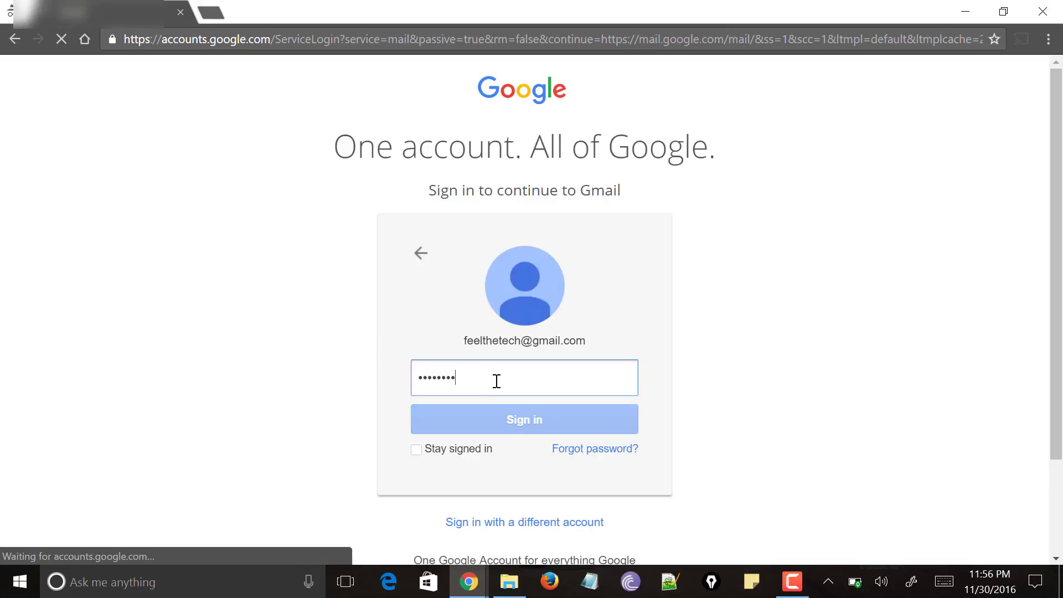
key("alt+Tab")
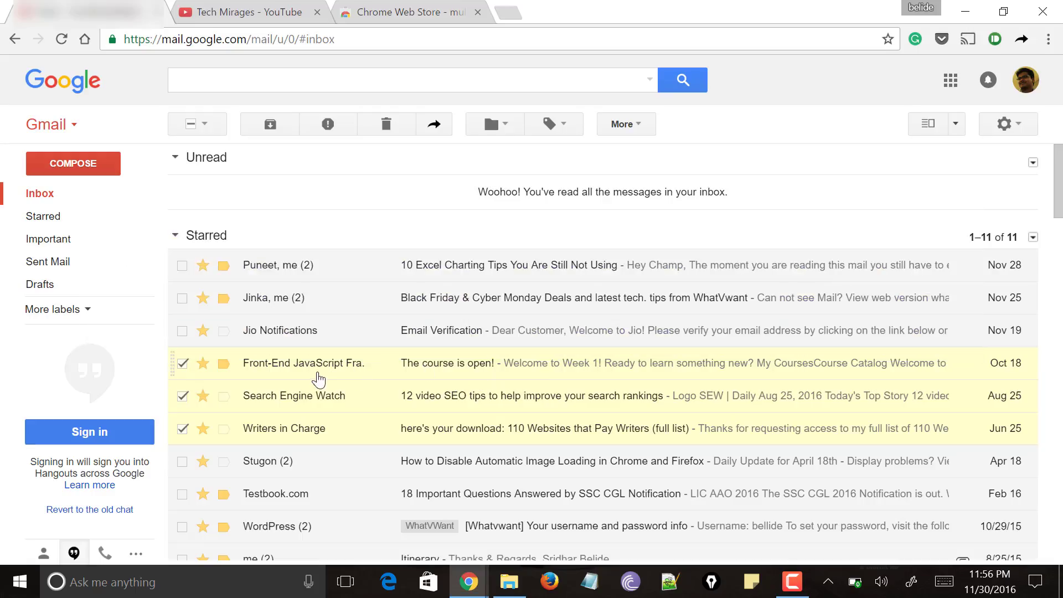
Step: Reload the inbox to see the multi-forwarded emails, then bring up the open windows list
left_click(47, 197)
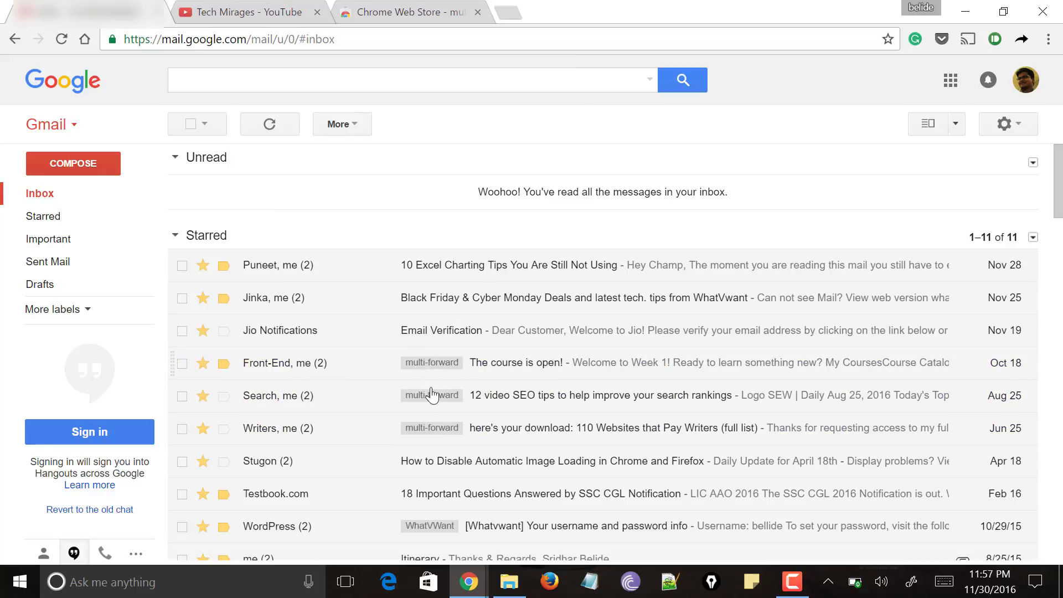
key("alt+Tab")
Step: Show the Tech Mirages YouTube tab, glance at the Chrome Web Store tab, then return to YouTube
left_click(260, 7)
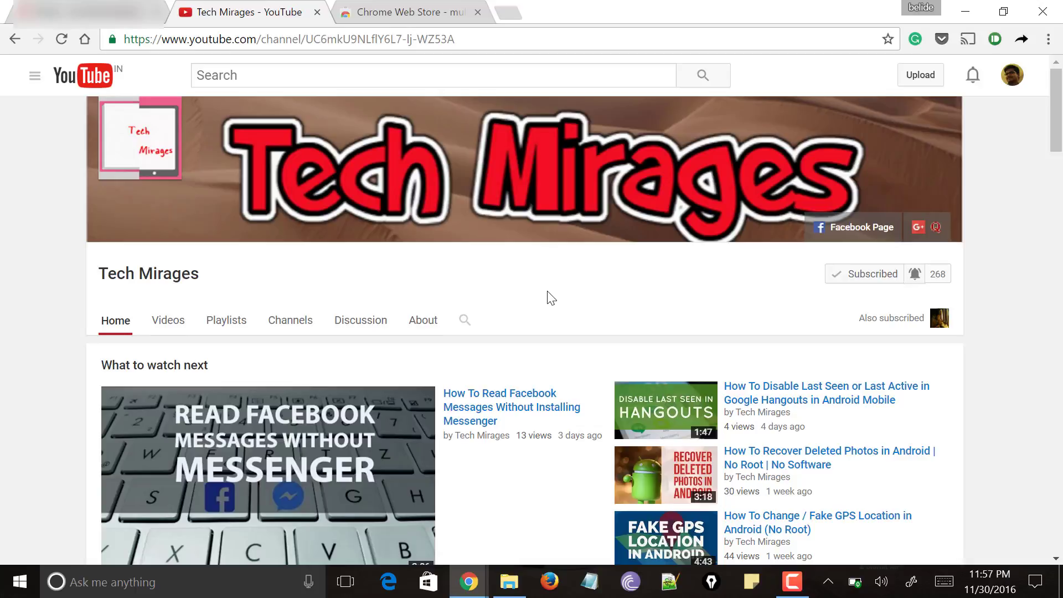
scroll(549, 298, "down", 3)
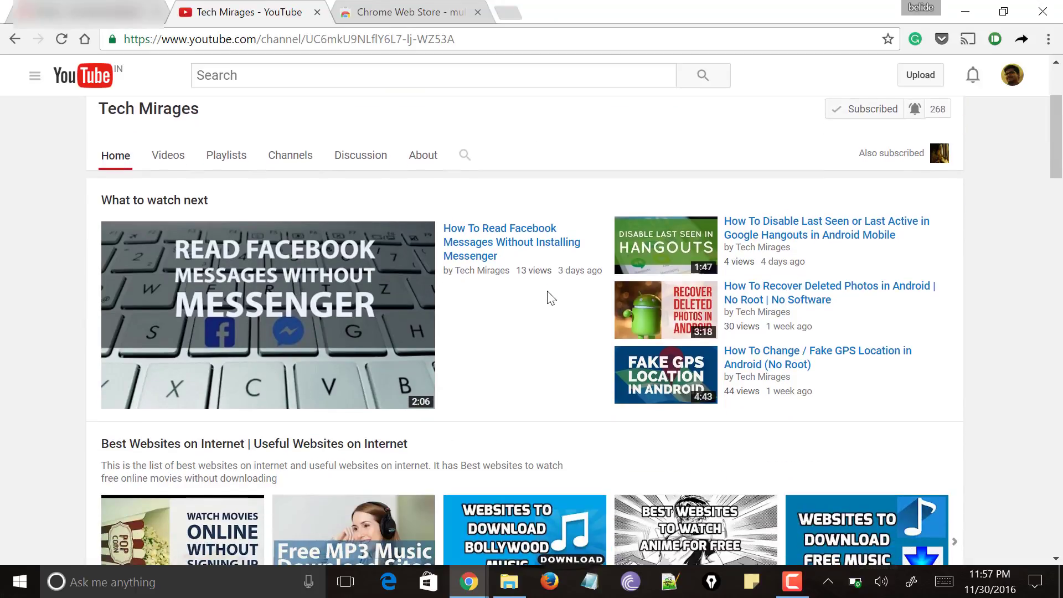
left_click(404, 8)
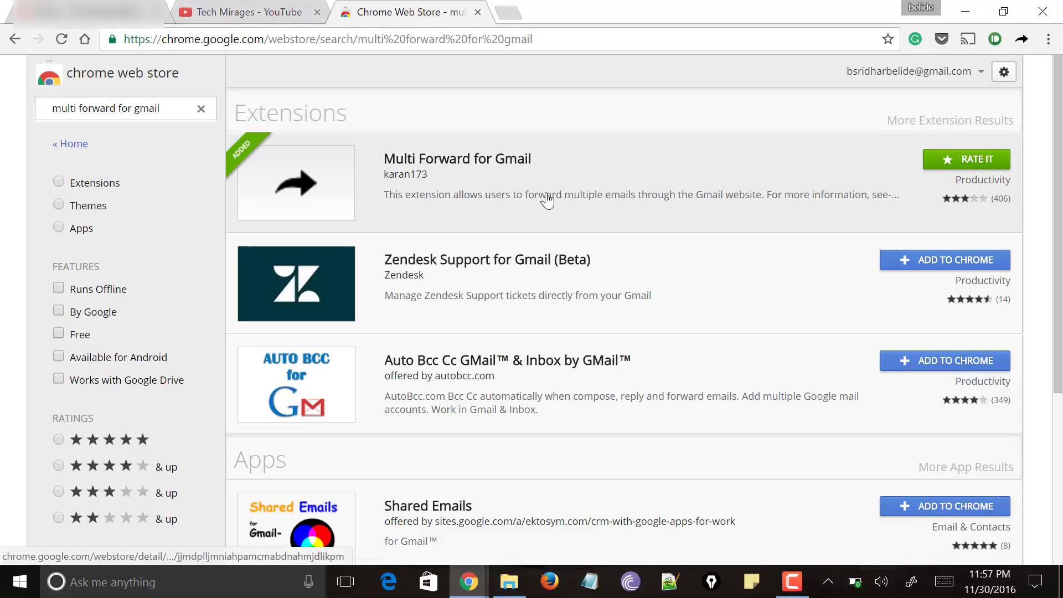
left_click(247, 11)
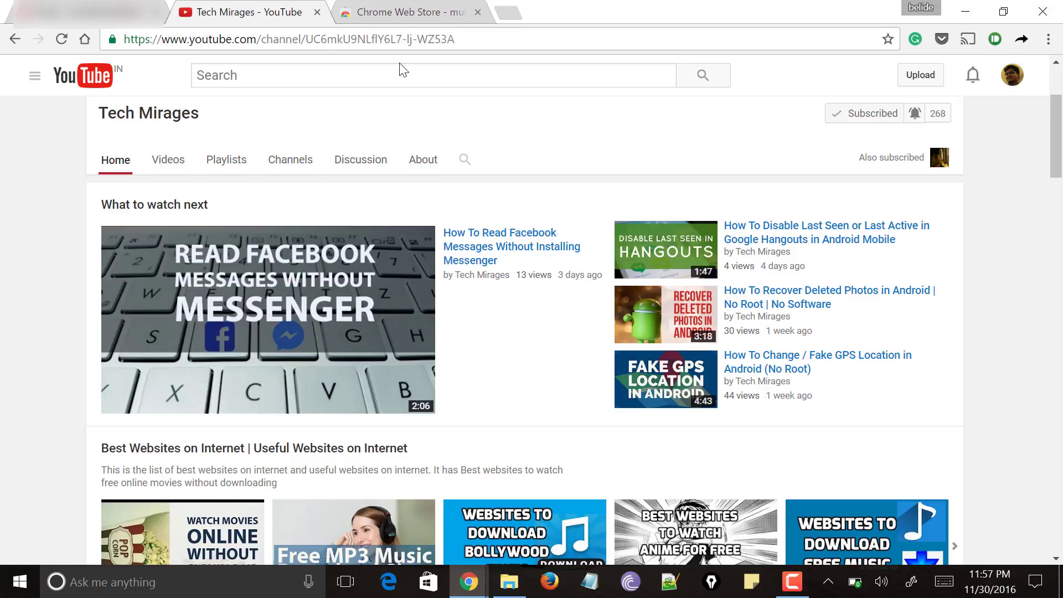